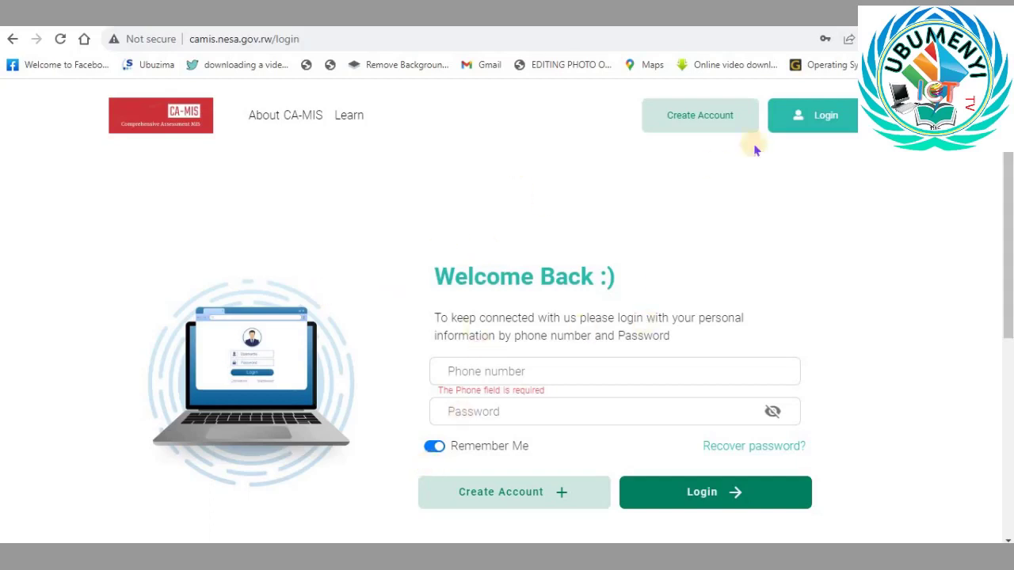
# Open the CA-MIS login form from the top-right Login button
pyautogui.click(792, 117)
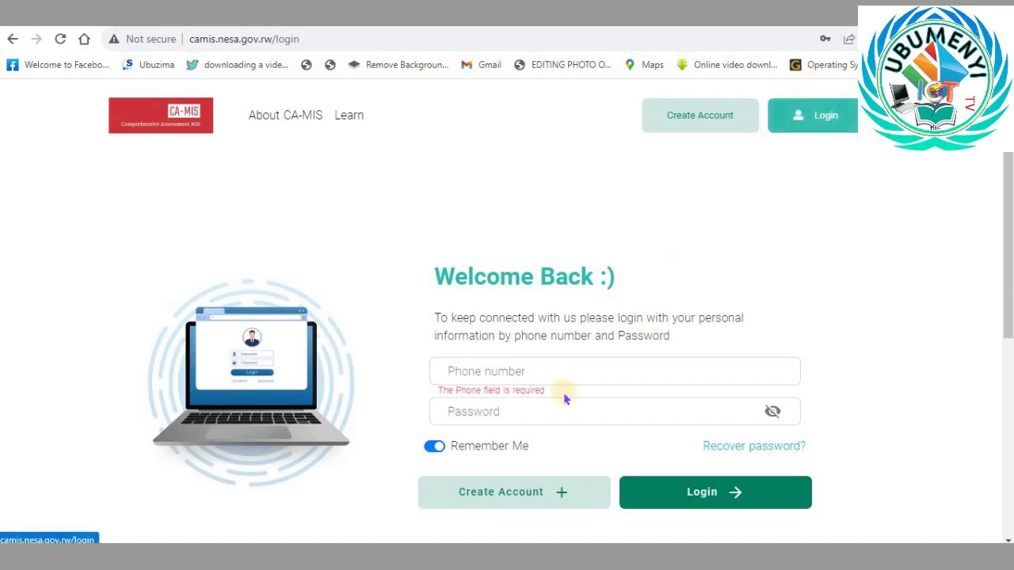
# Log in with the saved Chrome phone number and password to reach the 2022/2023 dashboard
pyautogui.click(509, 370)
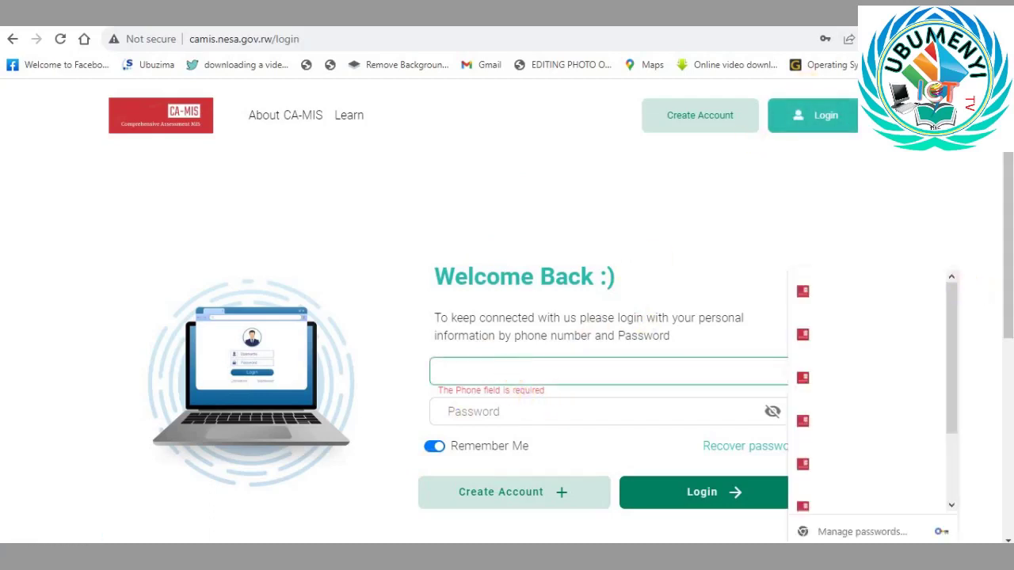
pyautogui.click(800, 292)
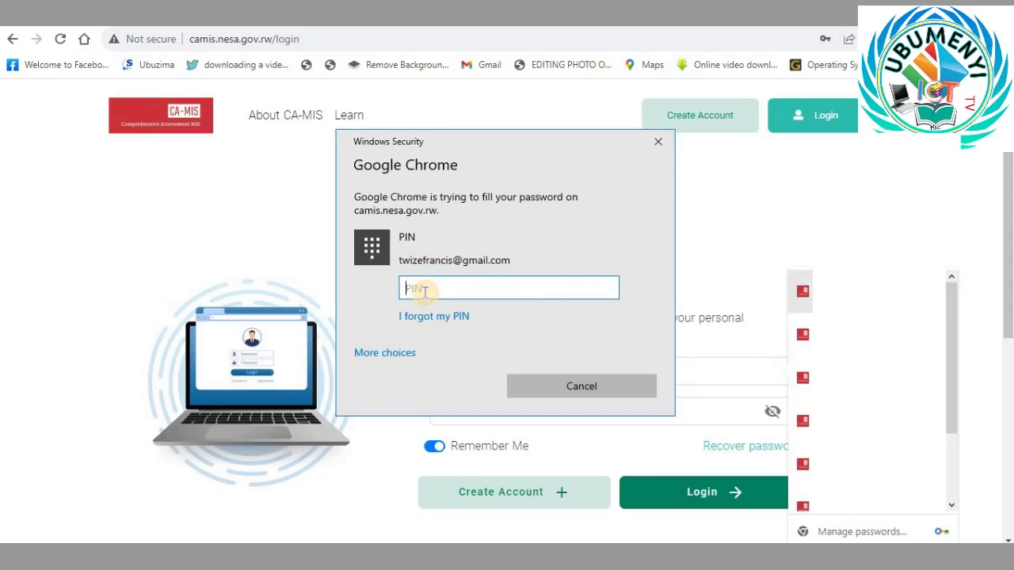
pyautogui.write('••••')
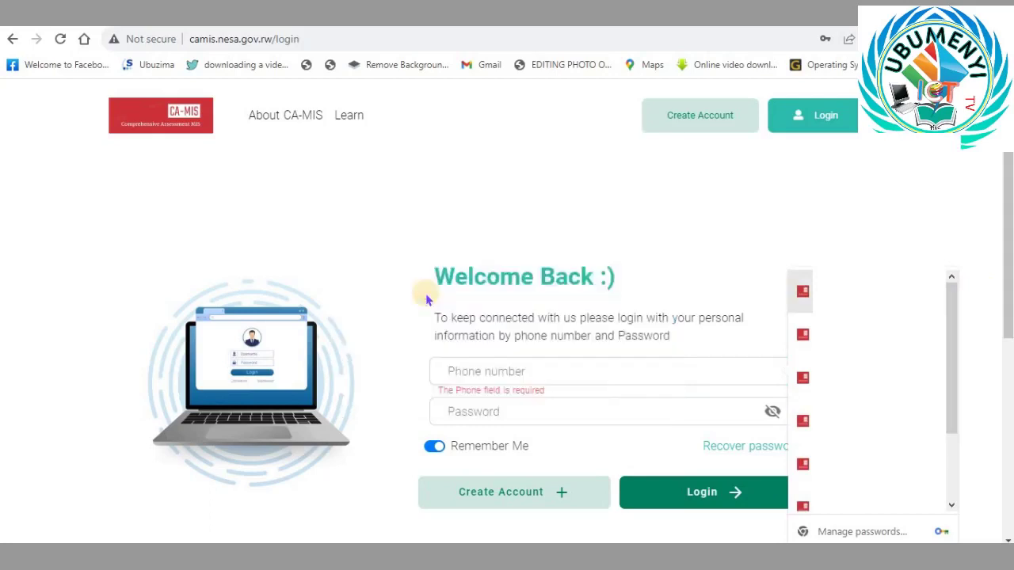
pyautogui.click(574, 345)
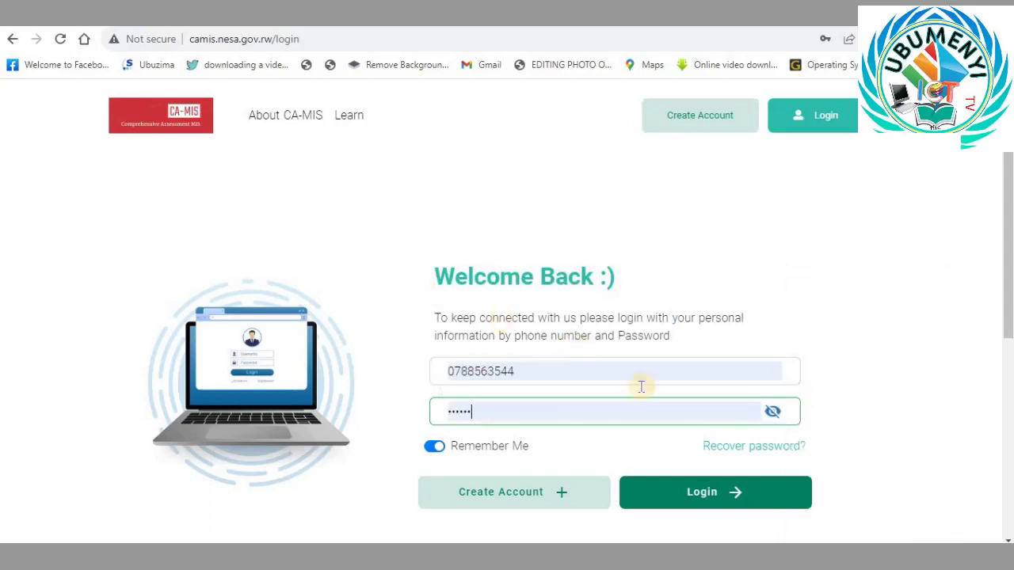
pyautogui.click(709, 491)
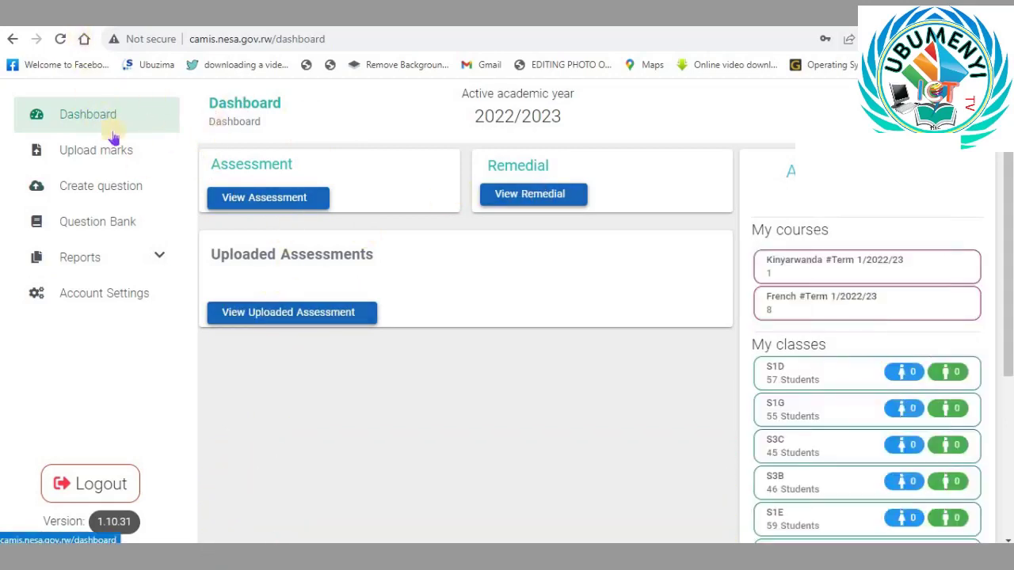
# Filter uploaded assessments by 's1b' and select the Term 3 S1B Kinyarwanda assessment
pyautogui.click(260, 314)
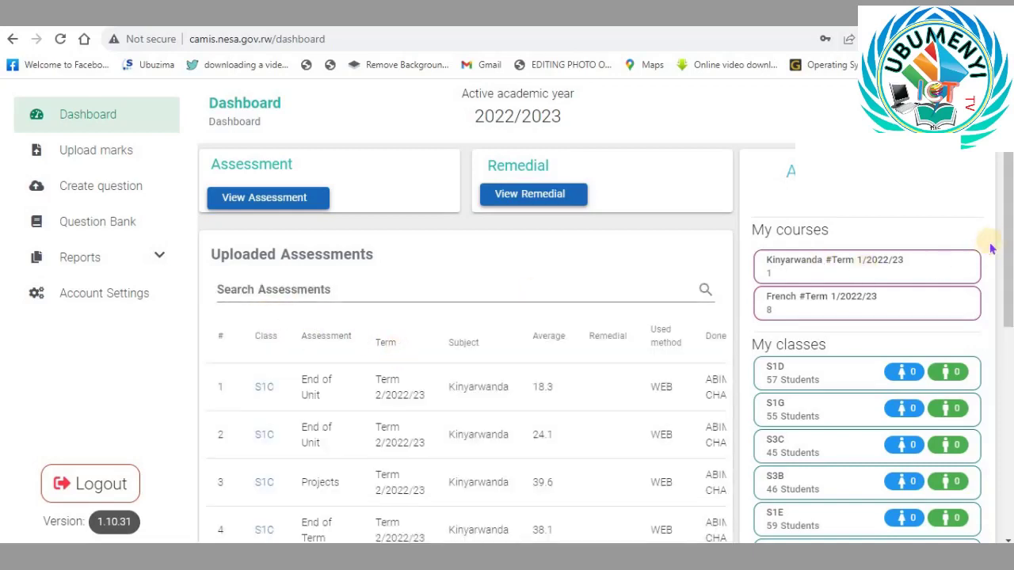
pyautogui.moveTo(1004, 246)
pyautogui.mouseDown()
pyautogui.moveTo(1009, 336)
pyautogui.moveTo(986, 238)
pyautogui.mouseUp()
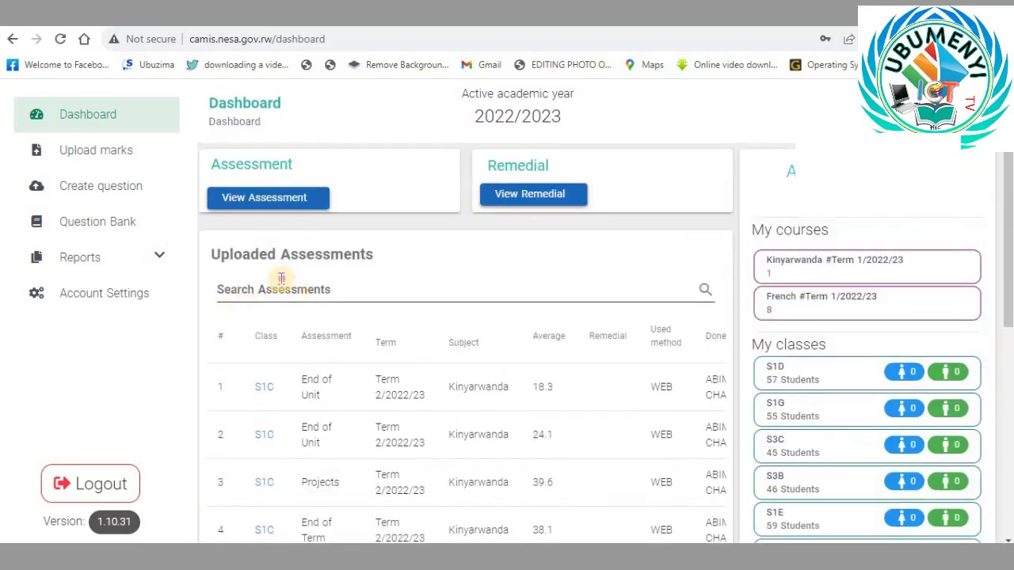
pyautogui.click(281, 279)
pyautogui.write('s3')
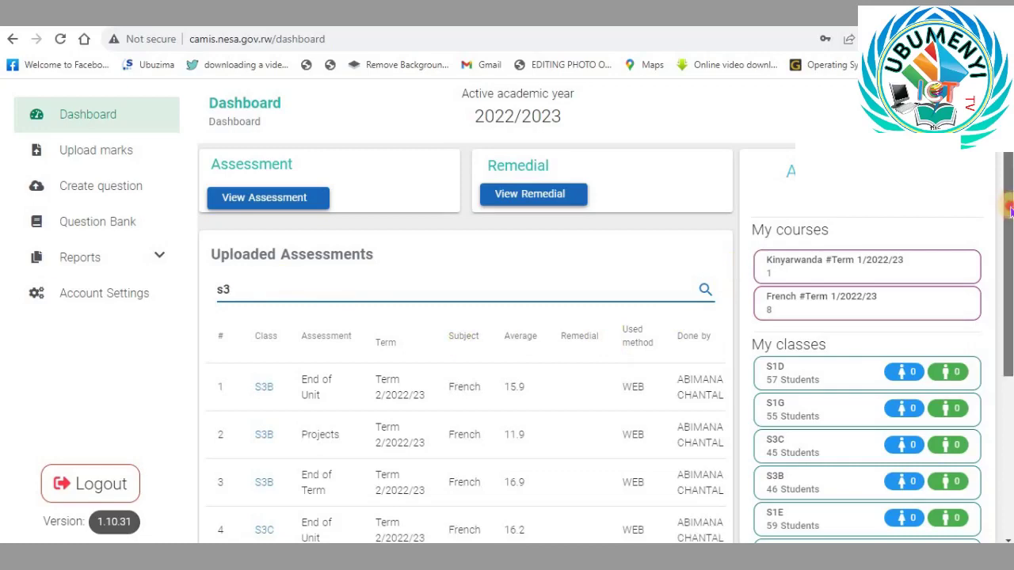
pyautogui.scroll(-5, 1012, 207)
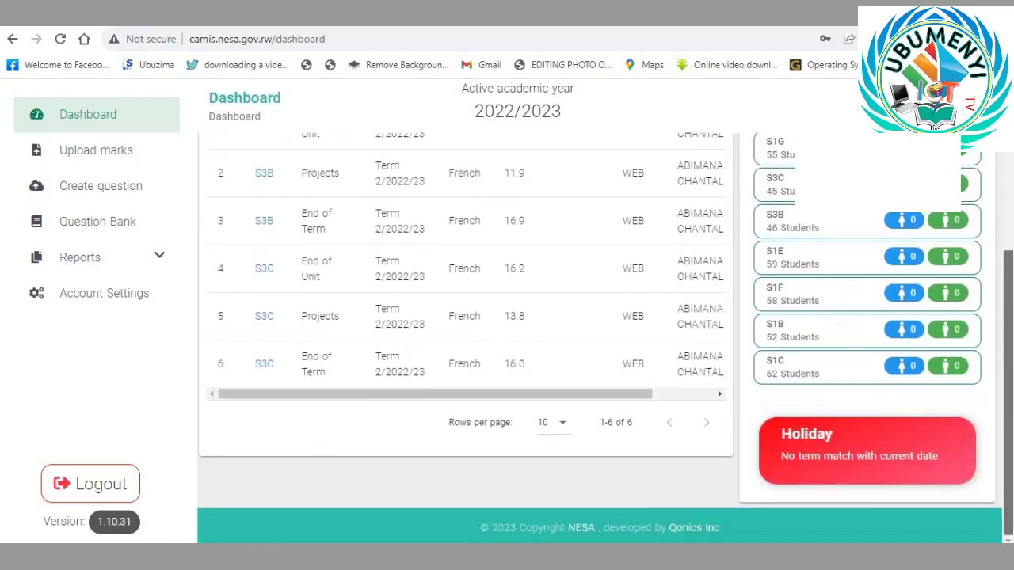
pyautogui.scroll(5, 605, 313)
pyautogui.press('BackSpace')
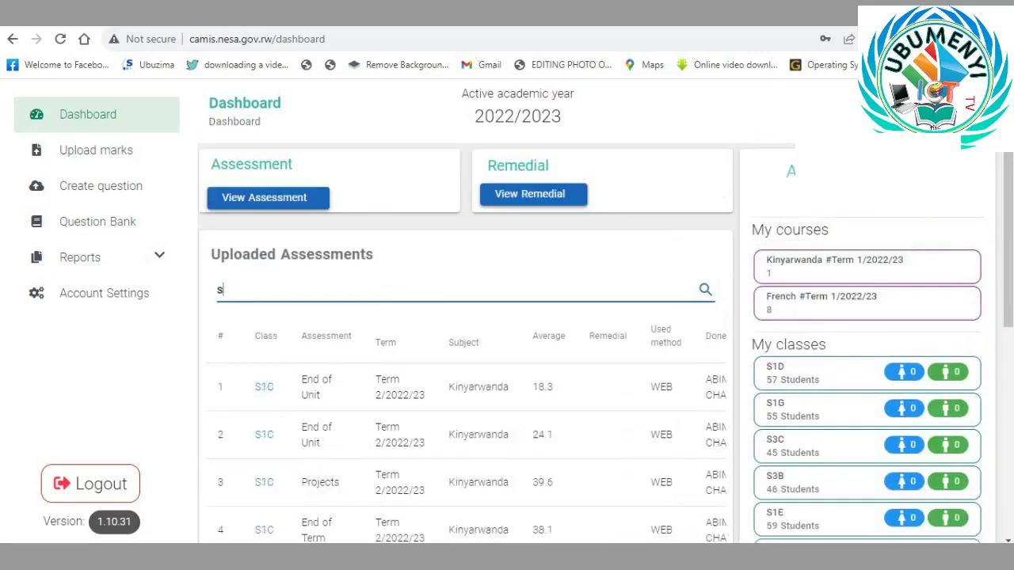
pyautogui.press('BackSpace')
pyautogui.write('s1')
pyautogui.write('b')
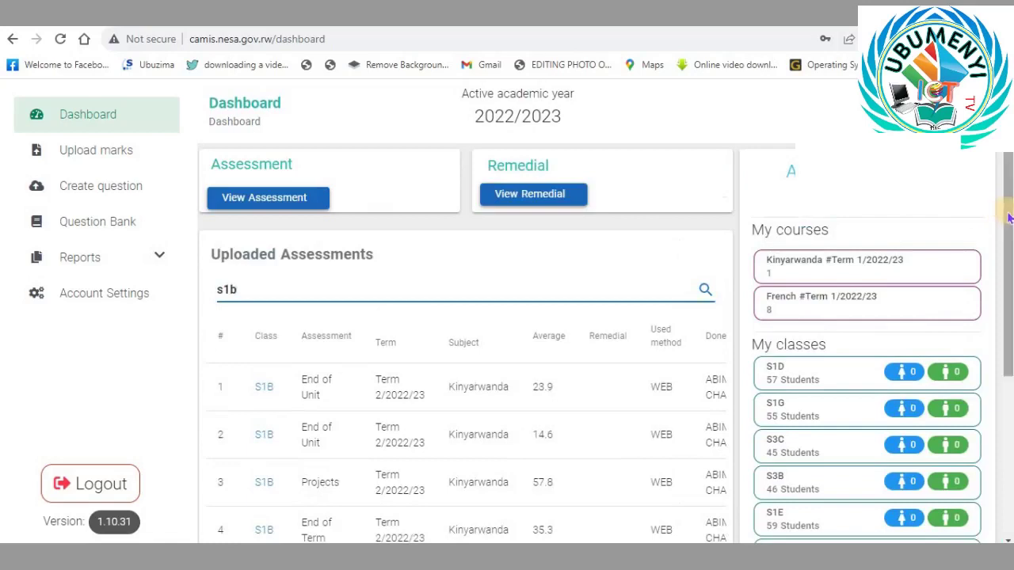
pyautogui.moveTo(1010, 265); pyautogui.dragTo(1008, 354)
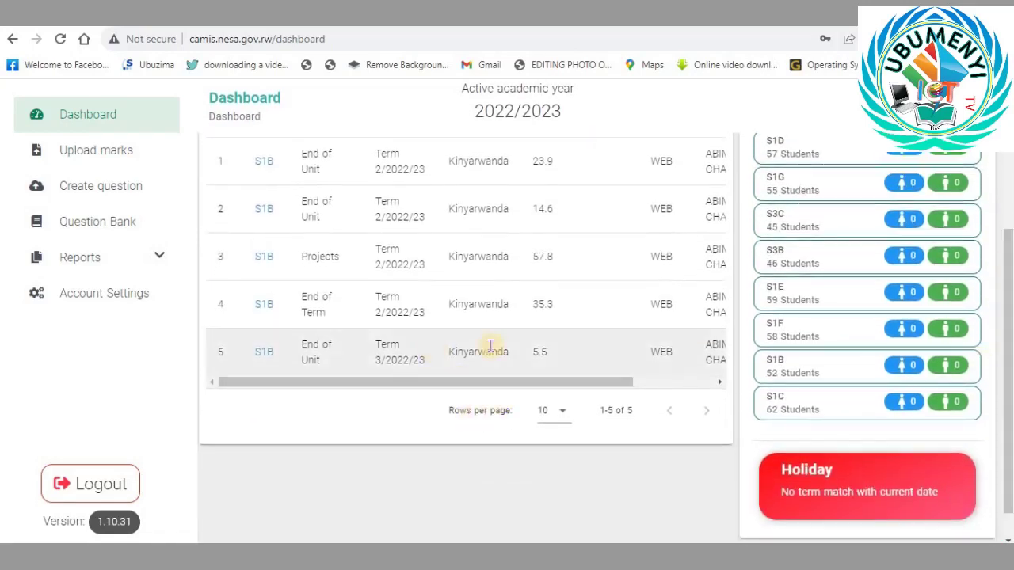
pyautogui.click(264, 355)
# View the Student Marks list for the S1B Term 3 End of Unit assessment
pyautogui.click(265, 355)
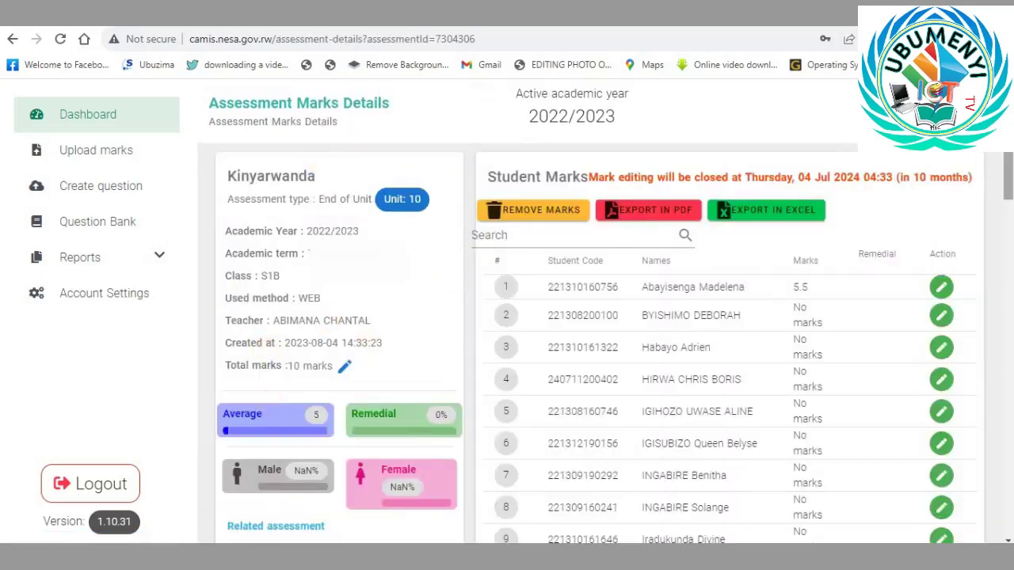
pyautogui.scroll(-3, 1008, 166)
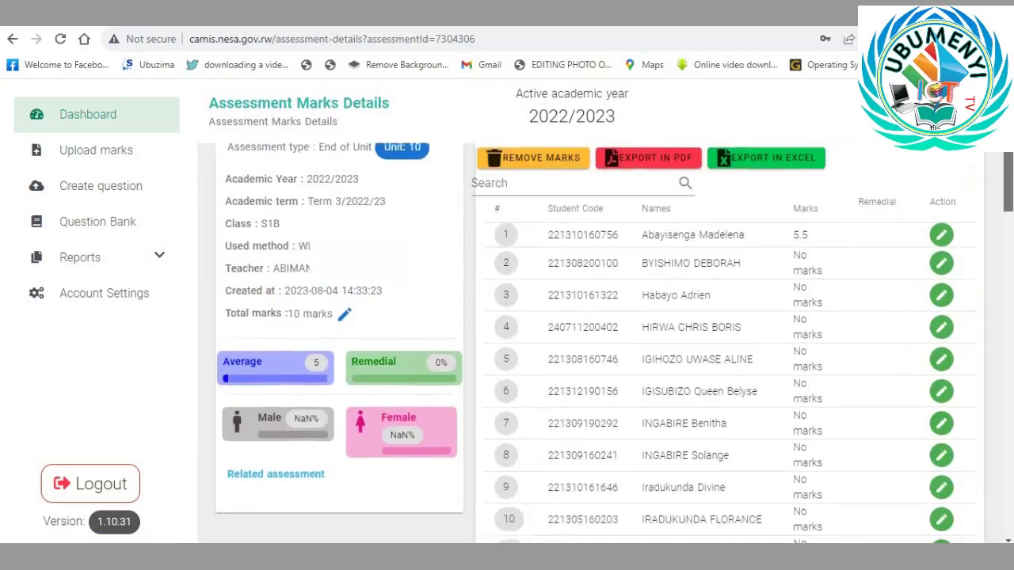
pyautogui.moveTo(1007, 178); pyautogui.dragTo(1007, 254)
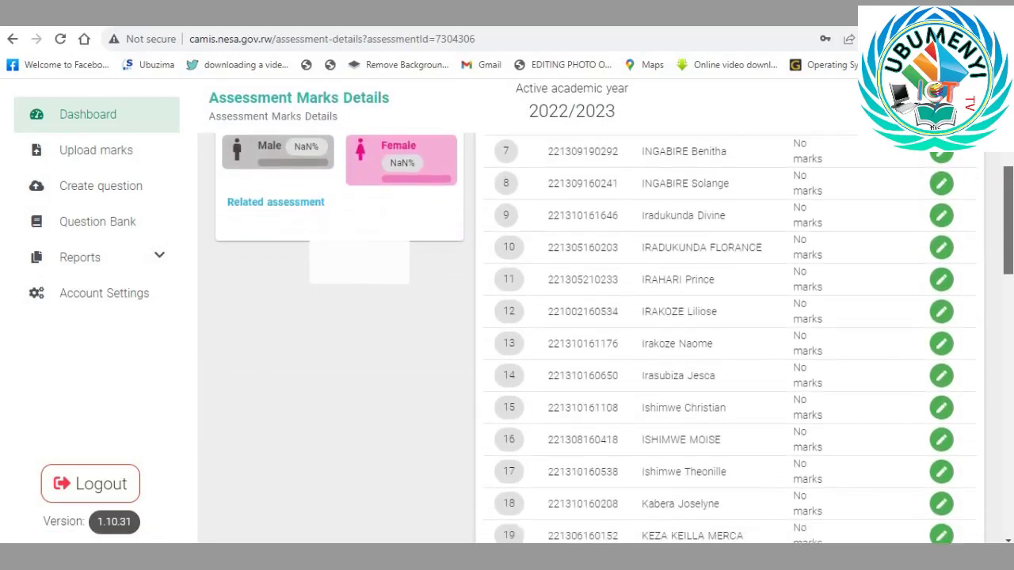
pyautogui.scroll(-2, 823, 203)
pyautogui.scroll(-1, 823, 203)
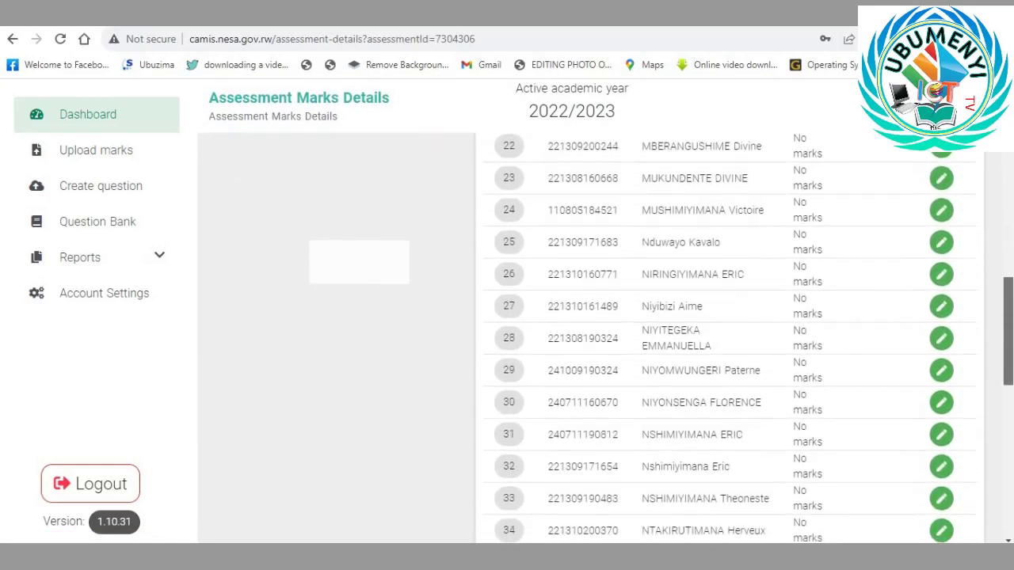
pyautogui.scroll(-1, 823, 203)
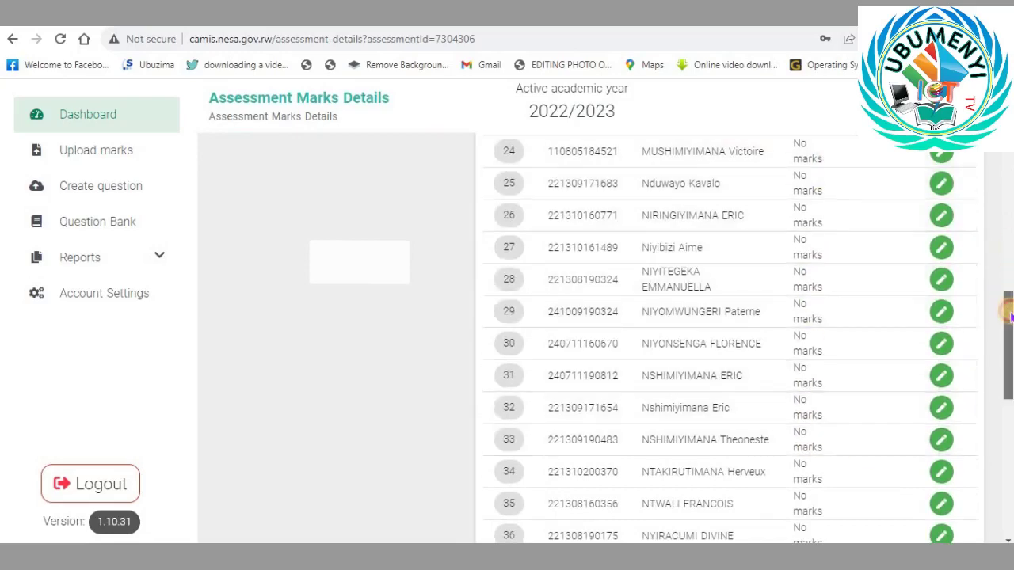
pyautogui.moveTo(1010, 301)
pyautogui.mouseDown()
pyautogui.moveTo(1009, 348)
pyautogui.moveTo(1010, 164)
pyautogui.mouseUp()
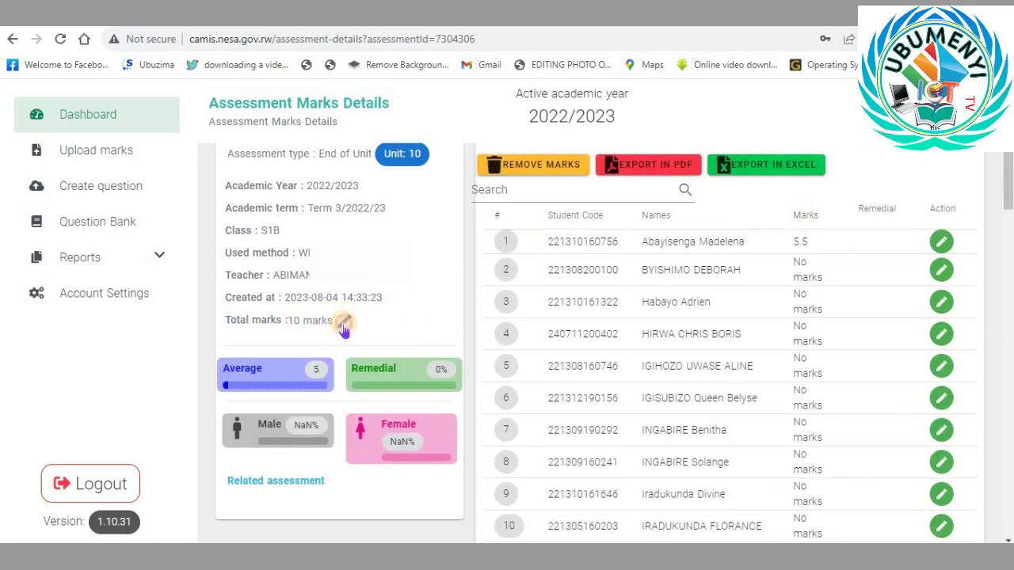
pyautogui.click(344, 323)
# Replace the total marks value 10 with 20 and save it
pyautogui.click(323, 326)
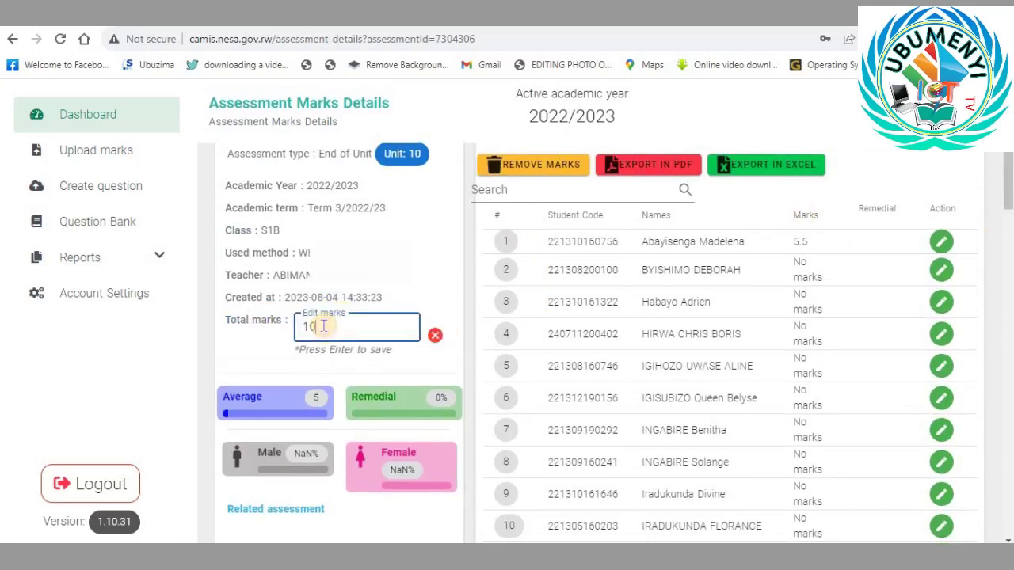
pyautogui.press('BackSpace')
pyautogui.press('BackSpace')
pyautogui.write('20')
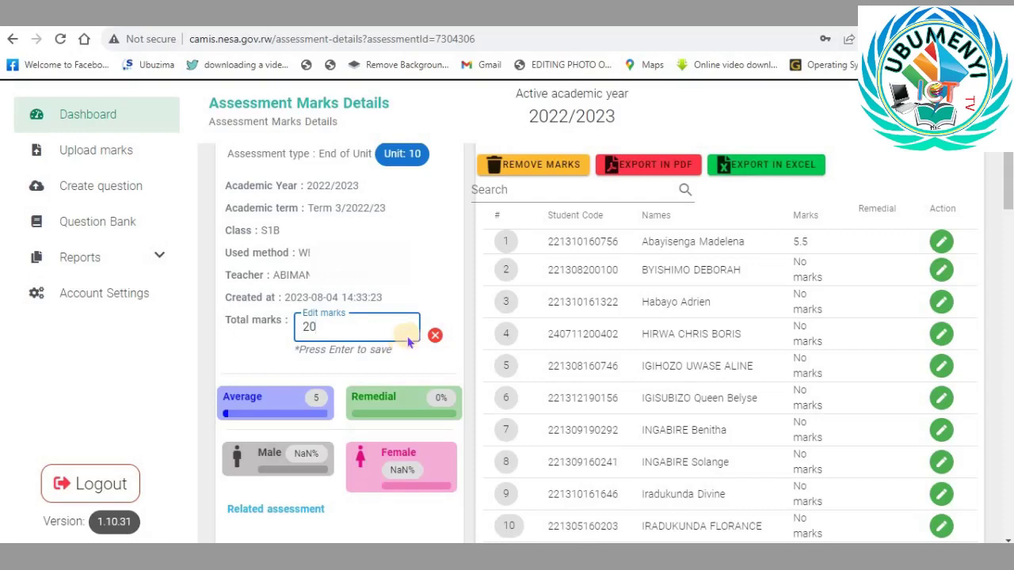
pyautogui.press('Return')
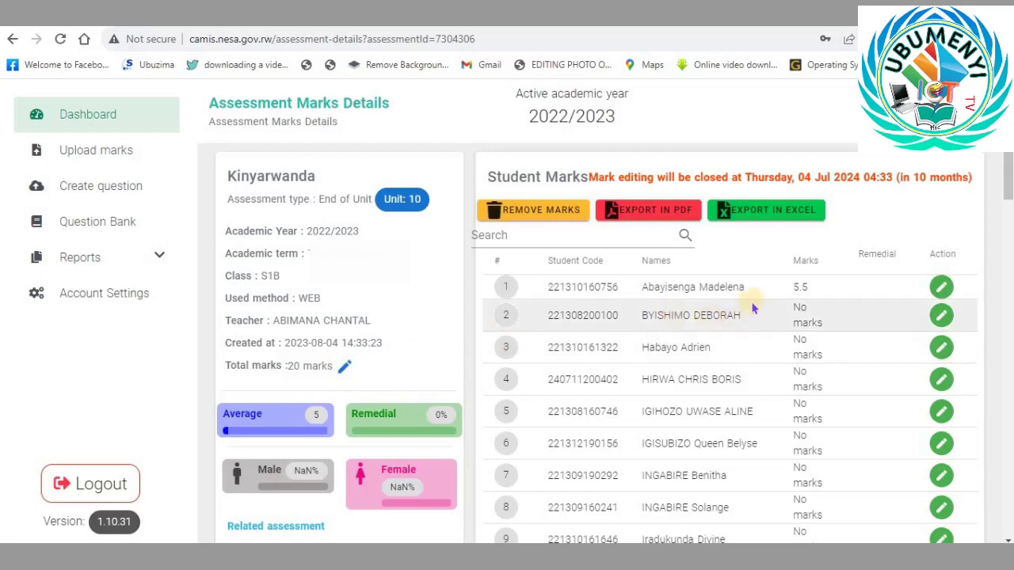
pyautogui.click(942, 290)
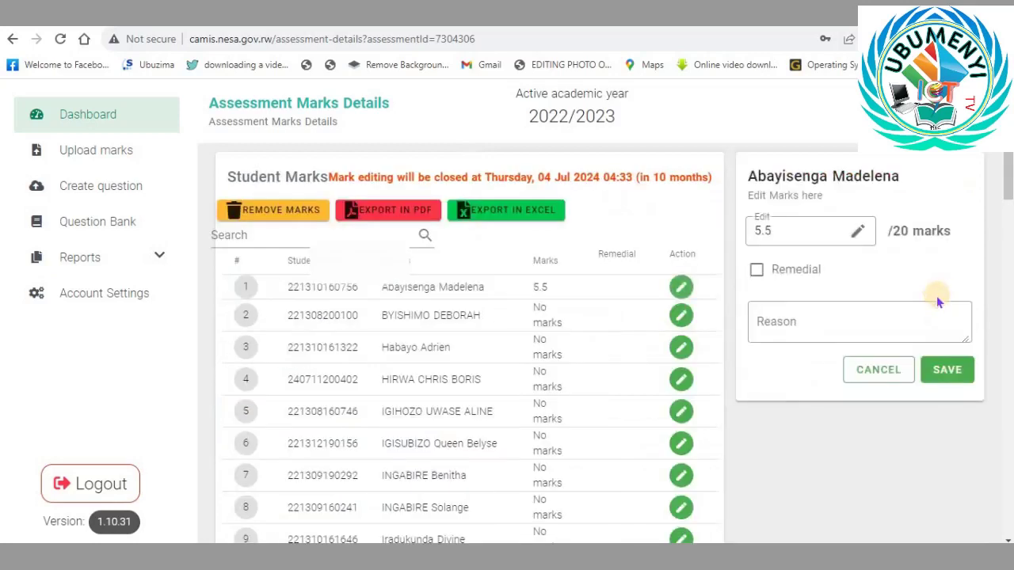
pyautogui.click(785, 231)
pyautogui.write('14')
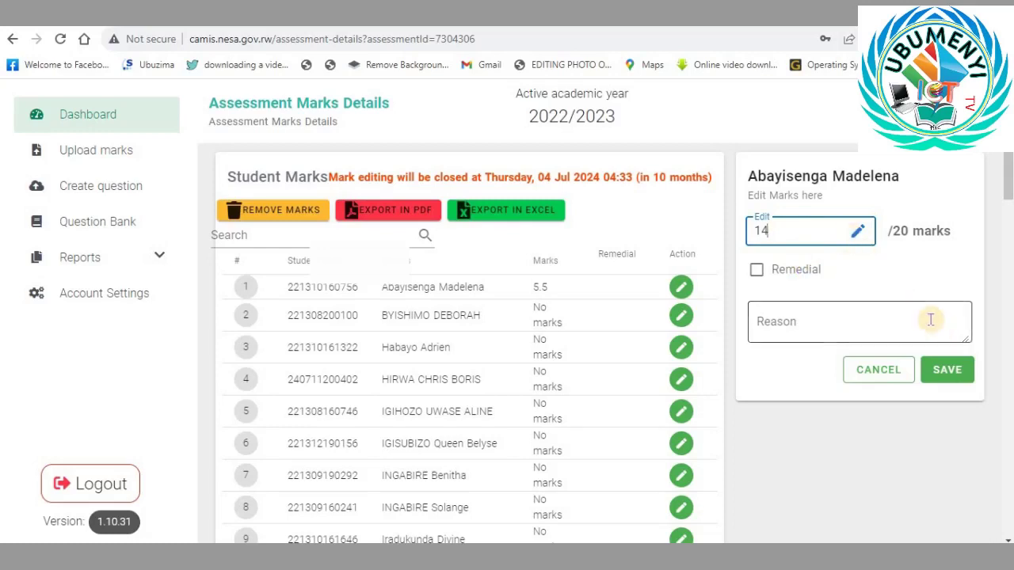
pyautogui.click(777, 319)
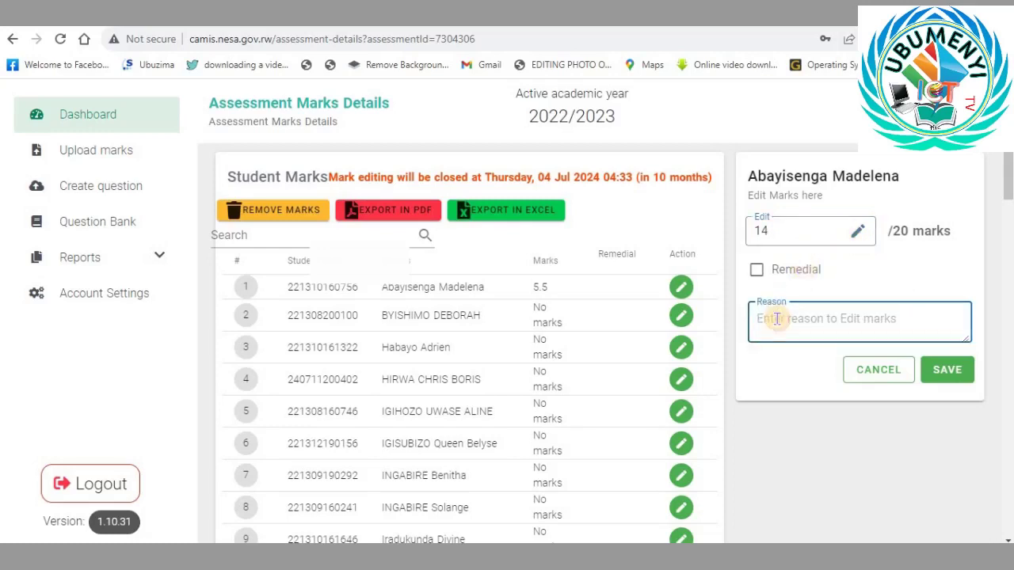
pyautogui.write('ok')
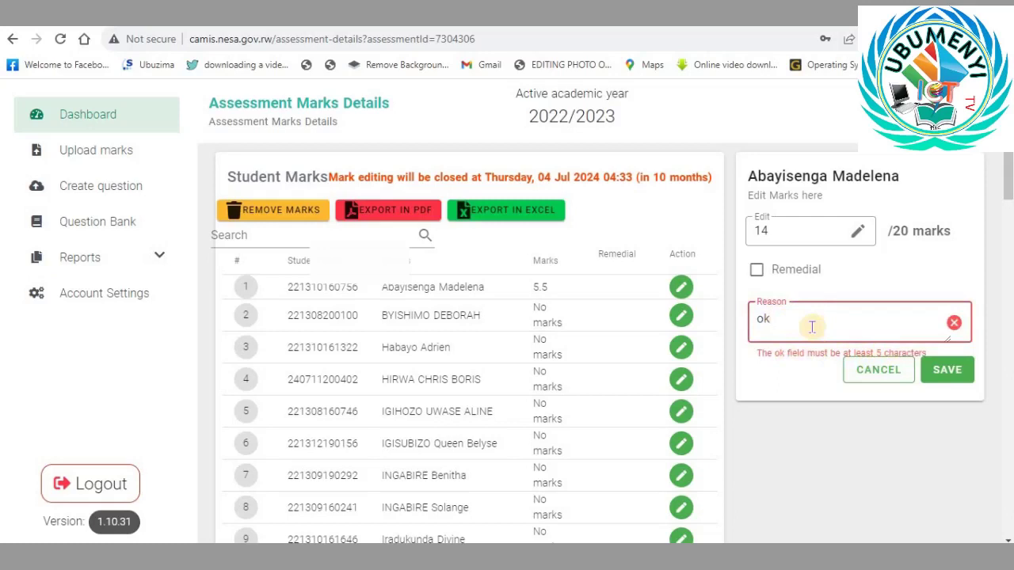
pyautogui.press('BackSpace')
pyautogui.press('BackSpace')
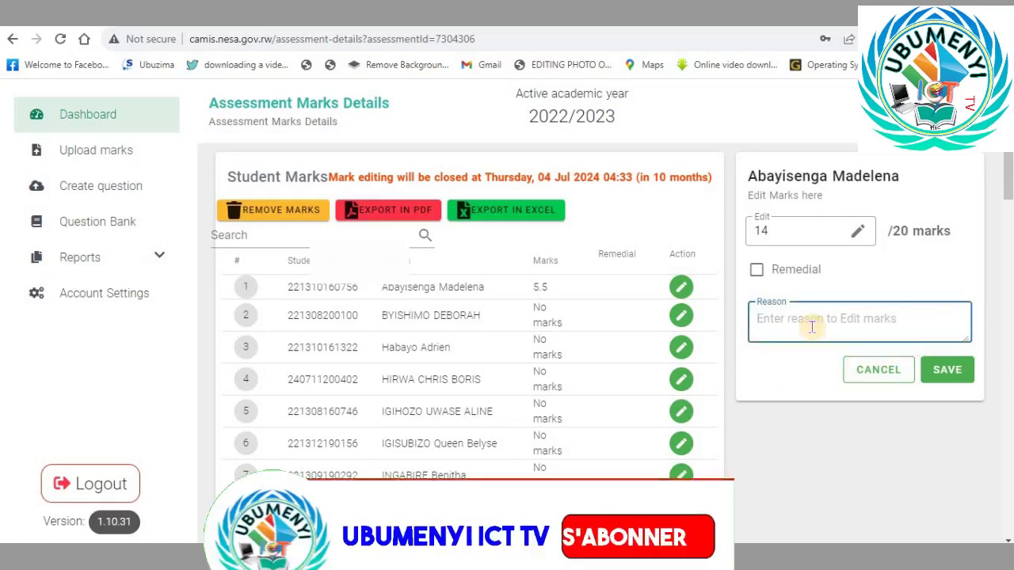
pyautogui.write('r')
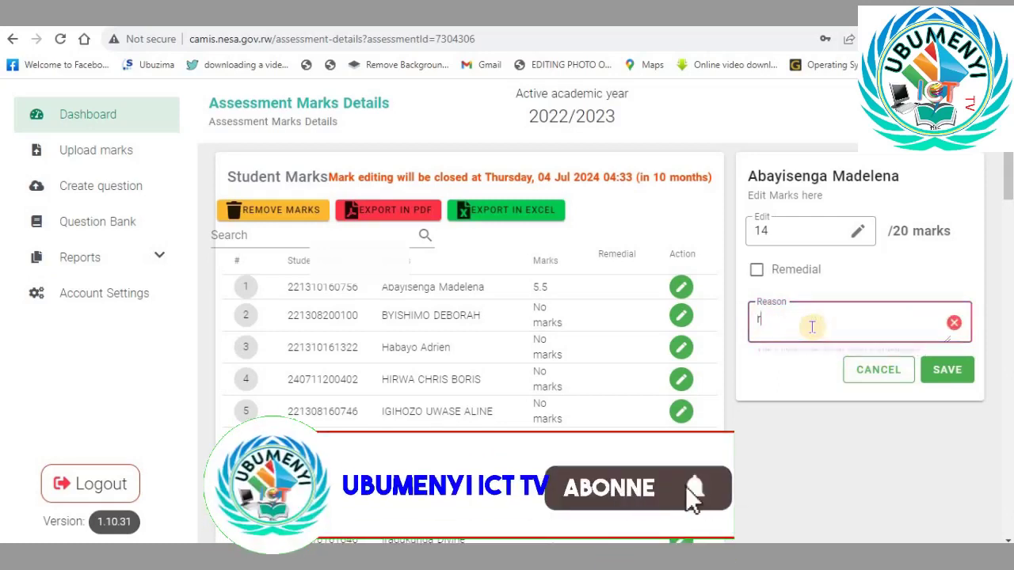
pyautogui.write('e')
pyautogui.press('BackSpace')
pyautogui.press('BackSpace')
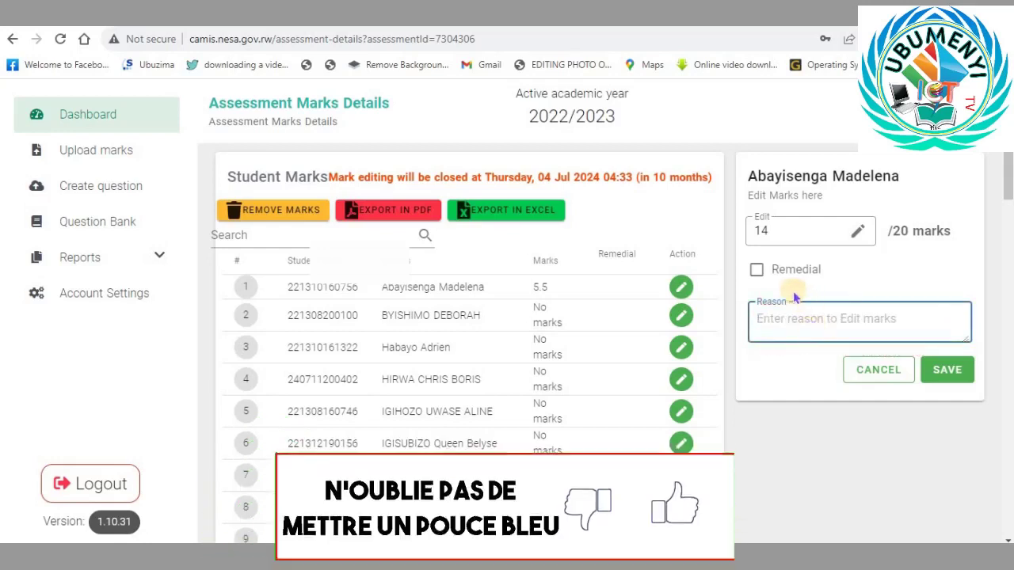
pyautogui.click(758, 270)
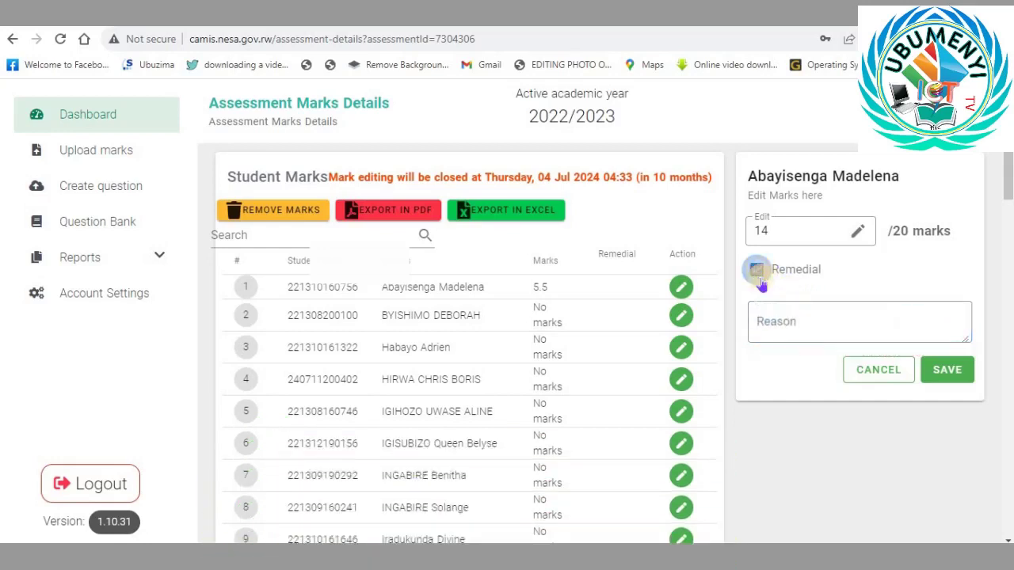
pyautogui.click(938, 373)
pyautogui.click(935, 371)
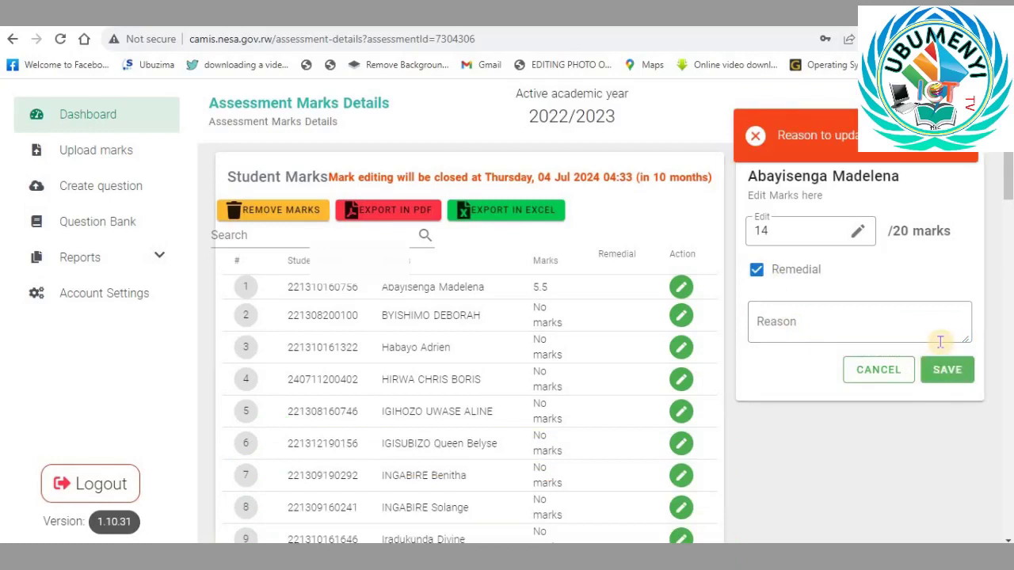
pyautogui.click(858, 235)
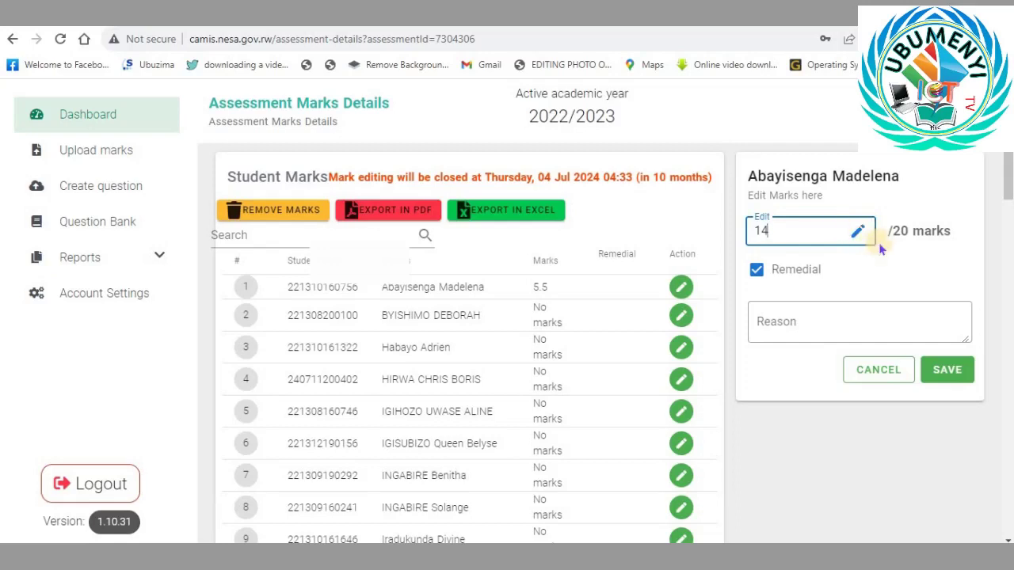
pyautogui.click(882, 248)
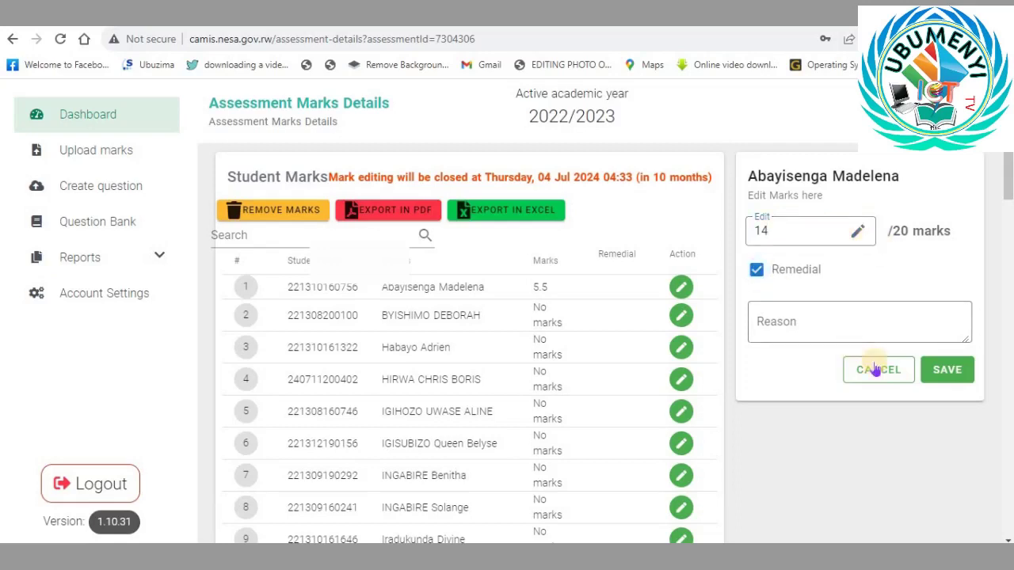
pyautogui.click(820, 318)
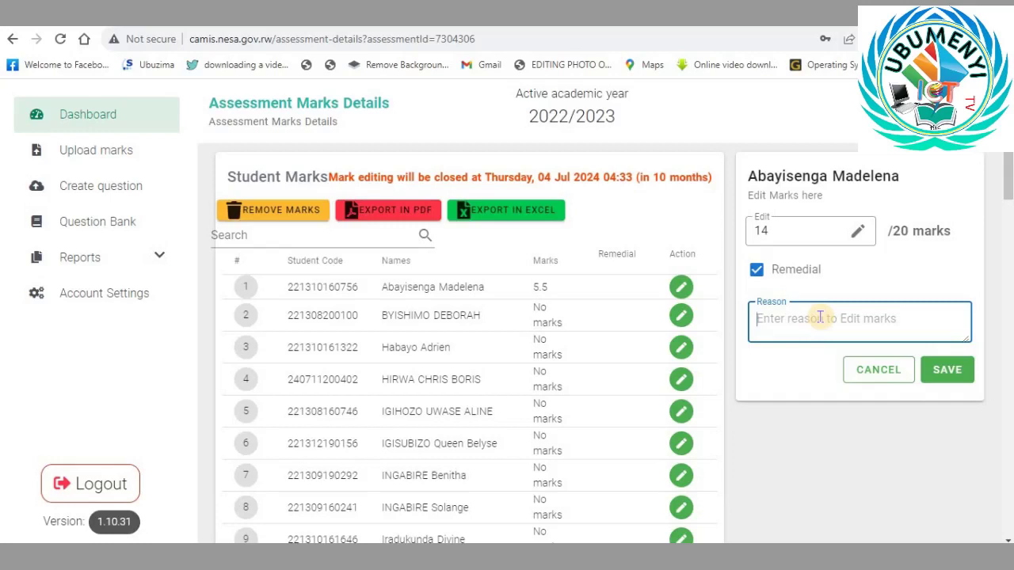
pyautogui.write('qui')
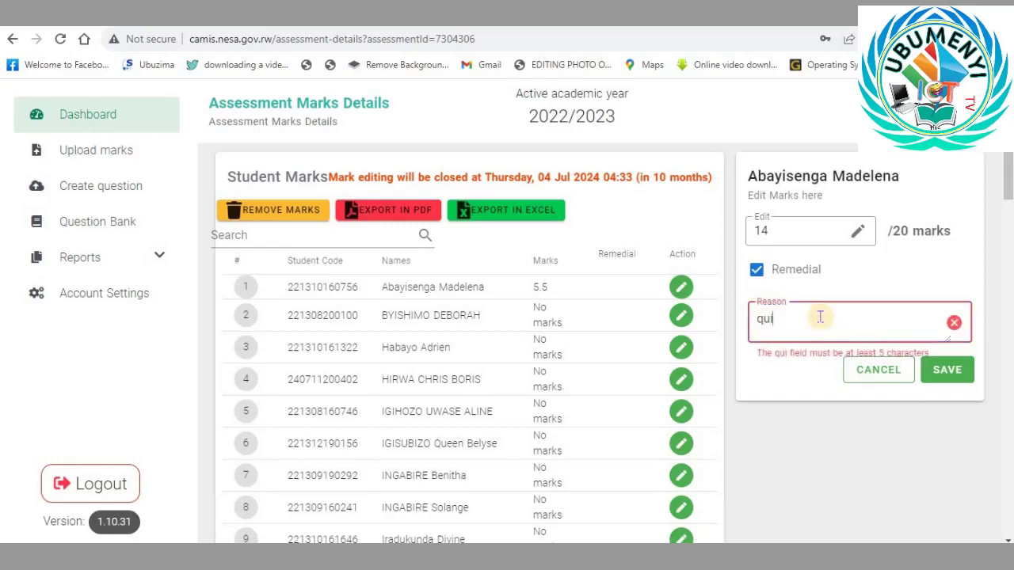
pyautogui.write('z ok')
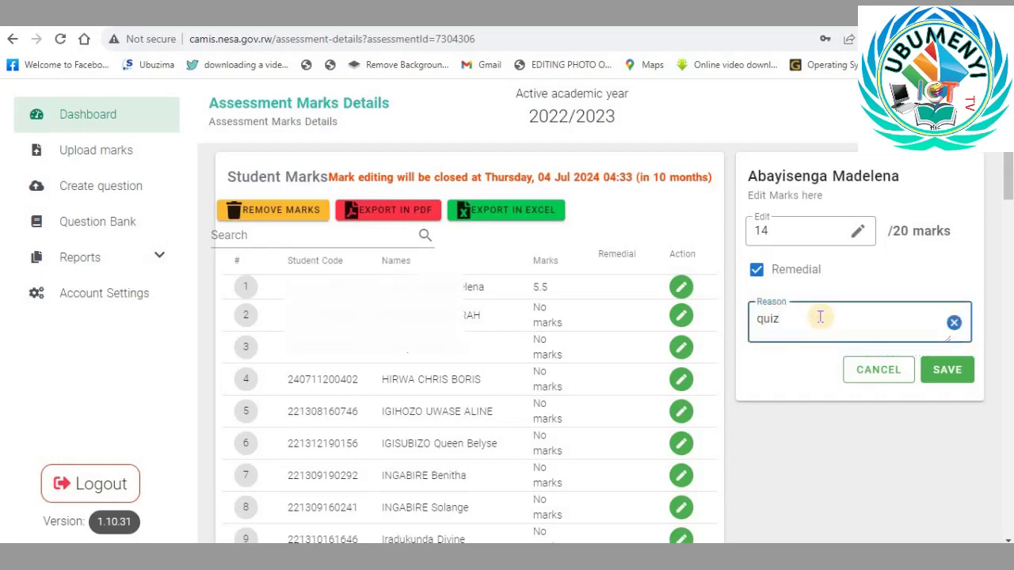
pyautogui.click(947, 372)
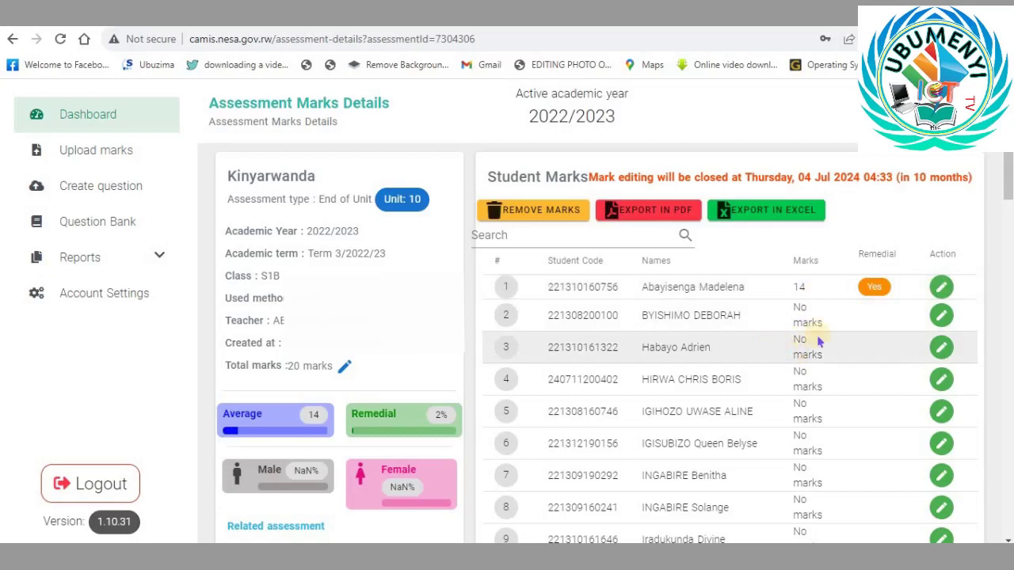
pyautogui.click(942, 316)
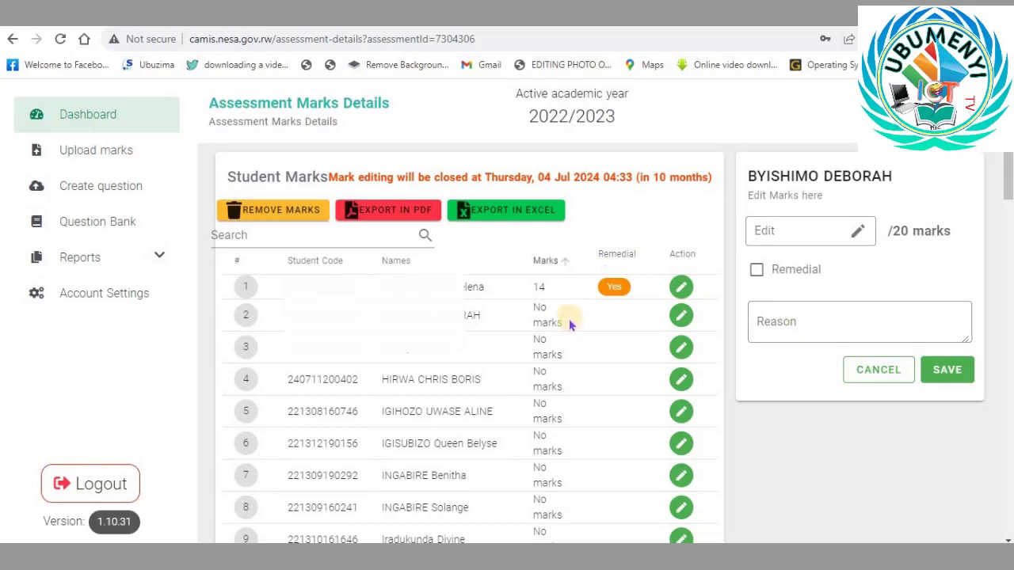
pyautogui.click(886, 377)
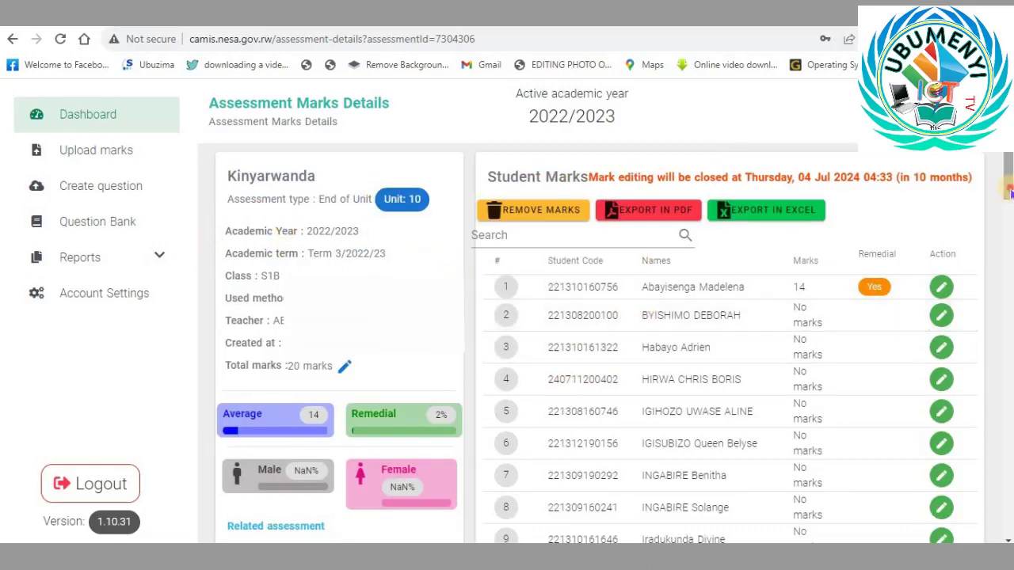
pyautogui.moveTo(1010, 190); pyautogui.dragTo(999, 463)
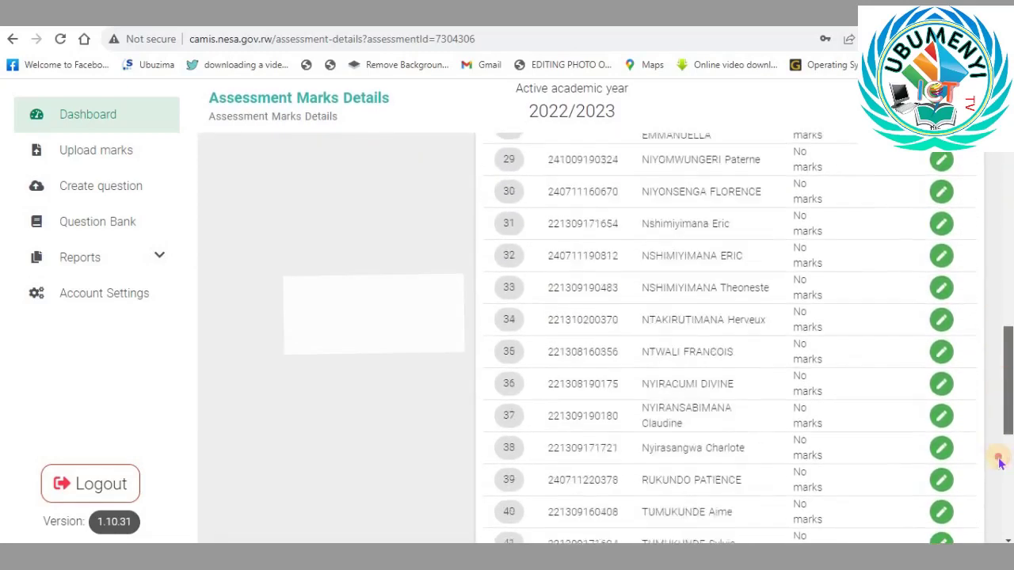
pyautogui.moveTo(1000, 464); pyautogui.dragTo(1004, 182)
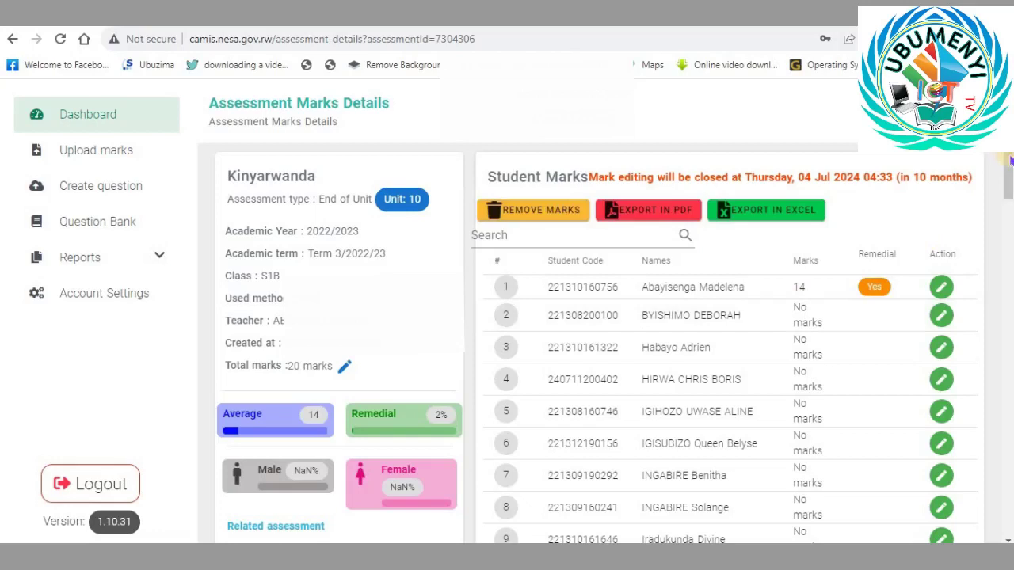
# Delete all S1B Kinyarwanda marks, confirming with the saved account password
pyautogui.click(536, 210)
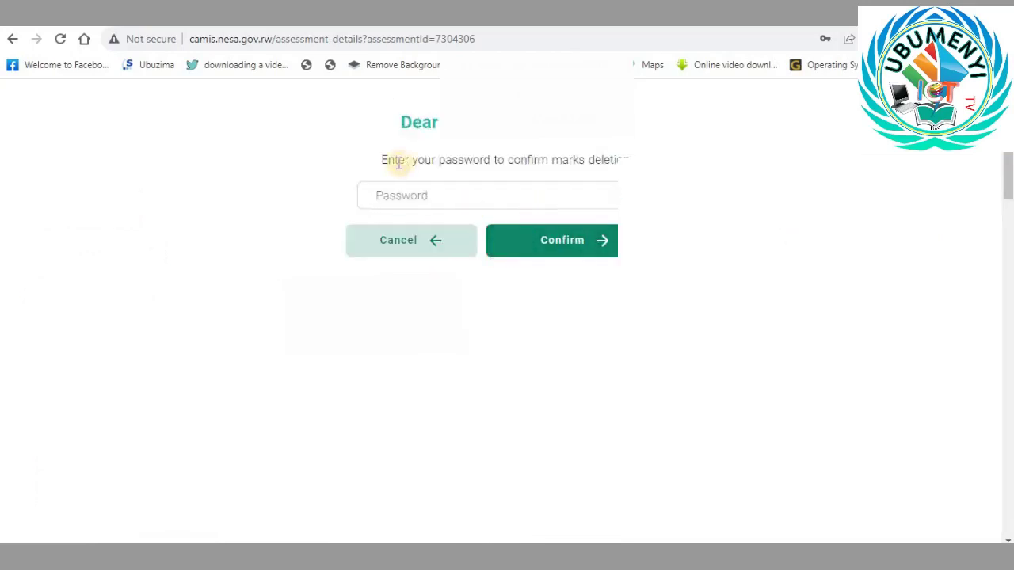
pyautogui.click(450, 191)
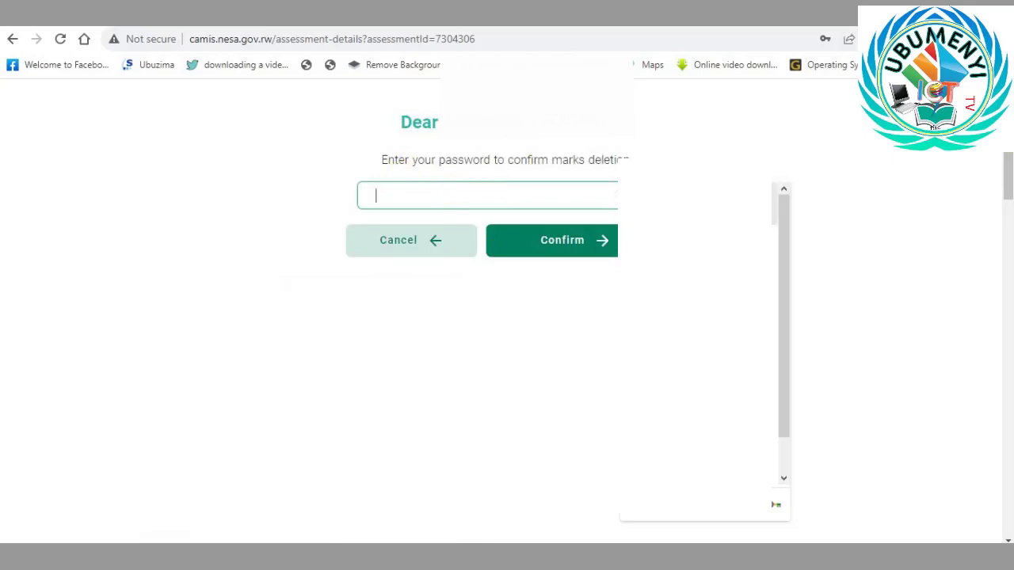
pyautogui.click(455, 283)
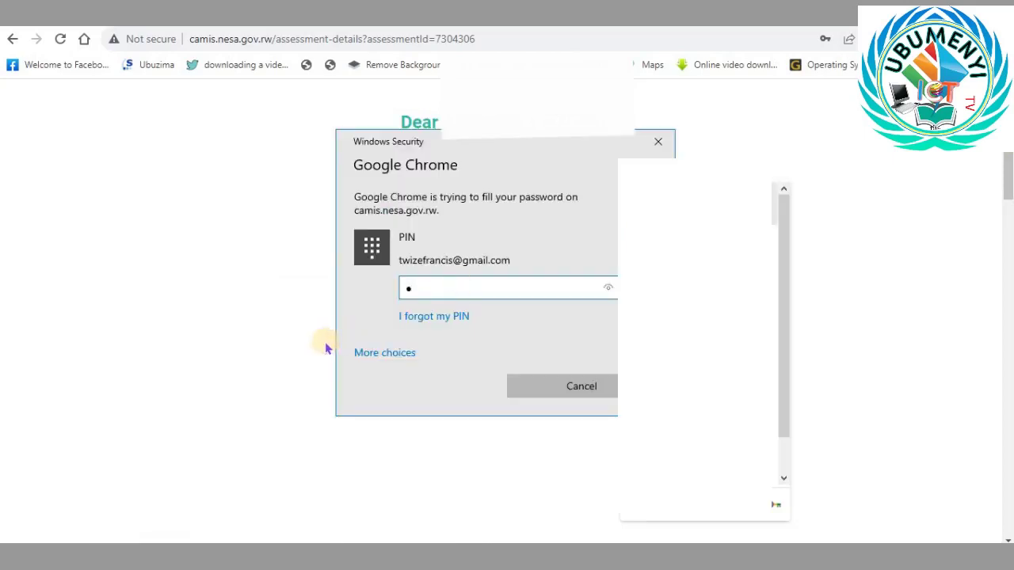
pyautogui.write('1')
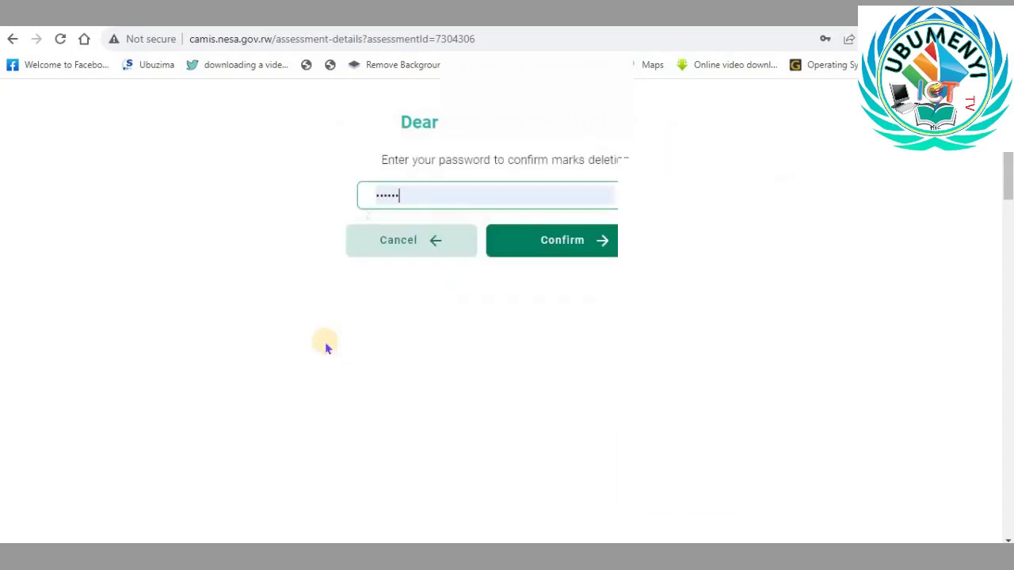
pyautogui.click(566, 246)
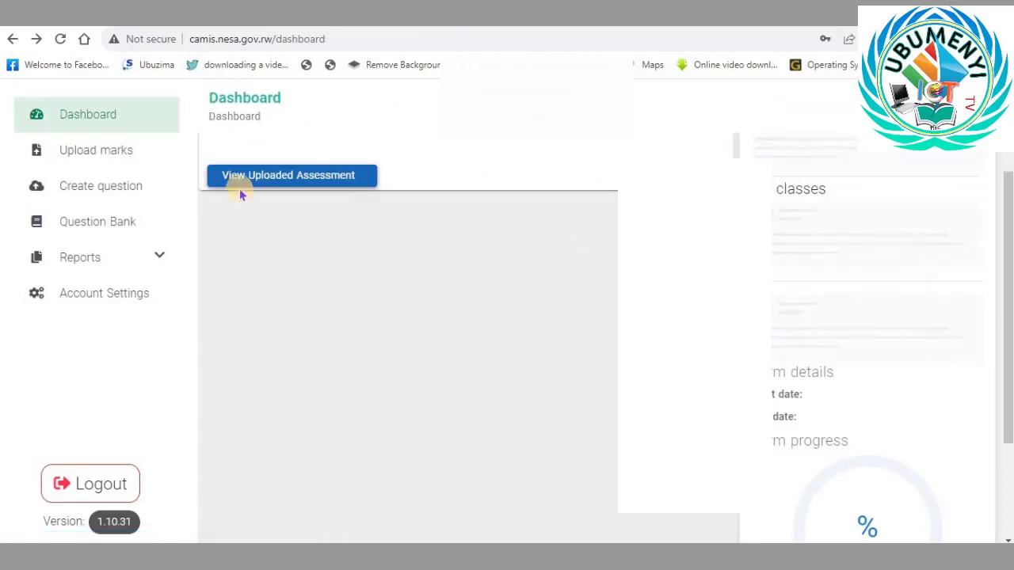
# Show uploaded assessments, filter by 's1b', then clear the search to list every class
pyautogui.click(271, 178)
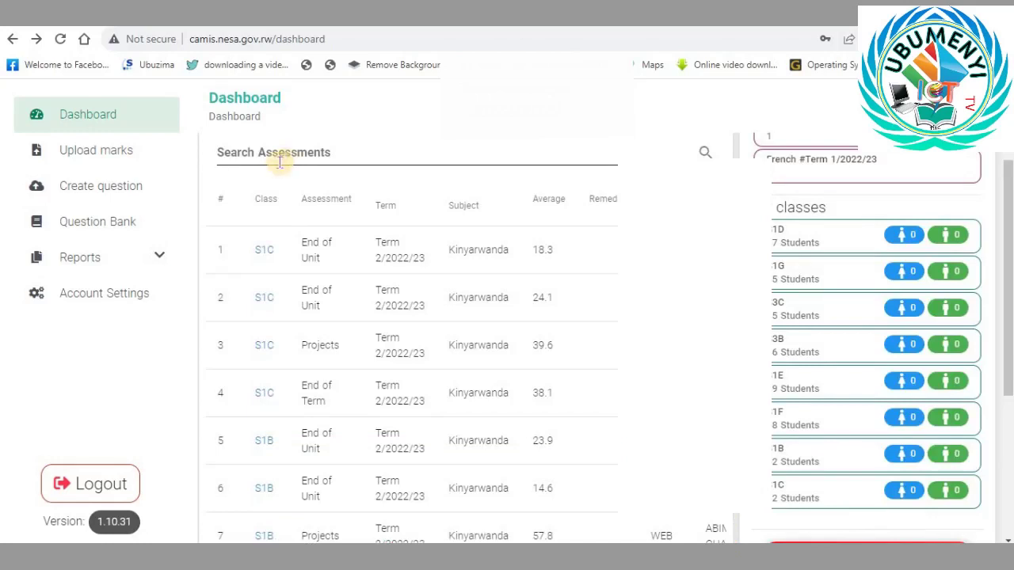
pyautogui.click(270, 154)
pyautogui.write('s1')
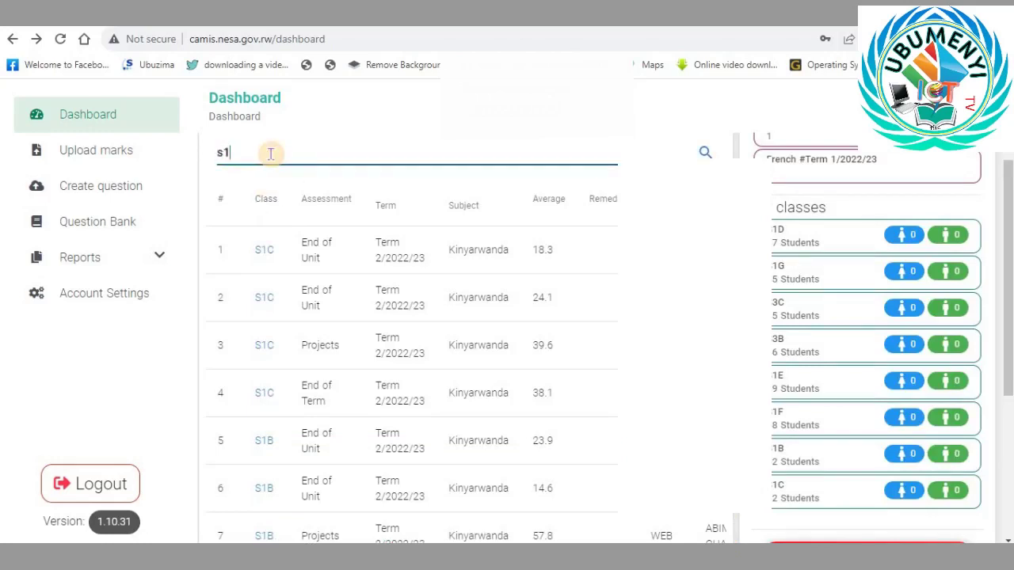
pyautogui.write('b')
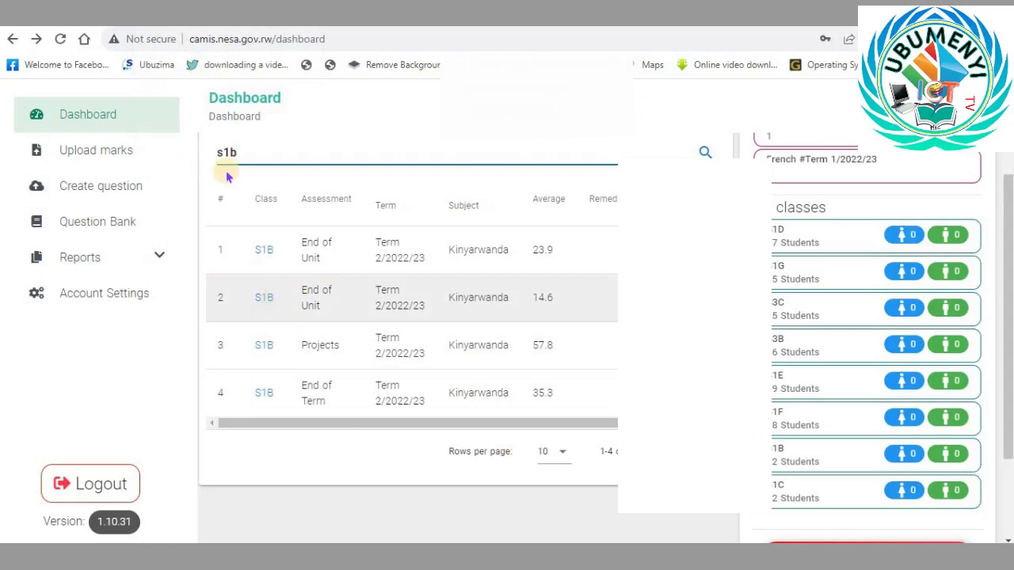
pyautogui.press('BackSpace')
pyautogui.press('BackSpace')
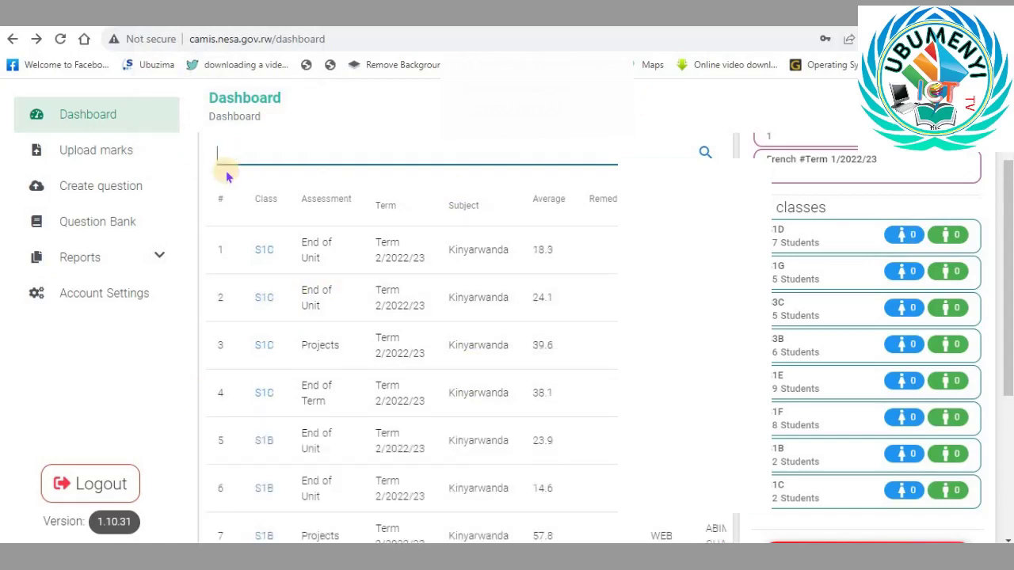